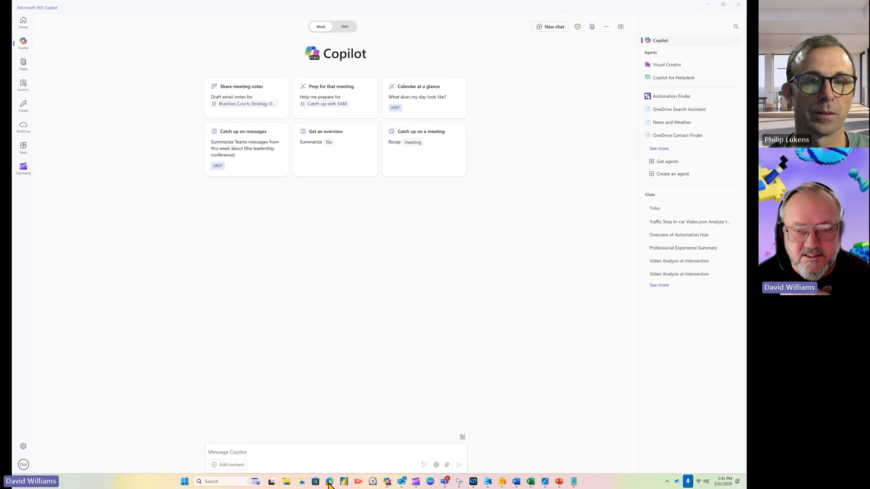
Switch from Copilot to the Edge window showing the Community Connect traffic-stop video insights.
left_click(331, 482)
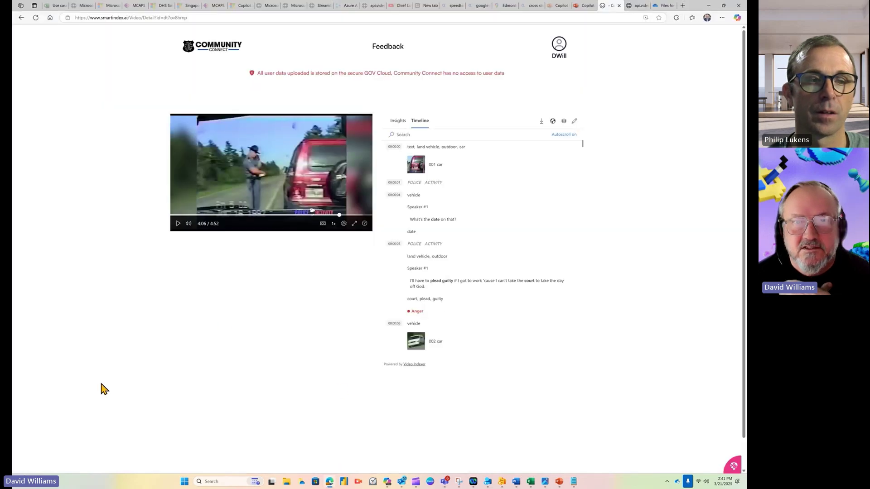
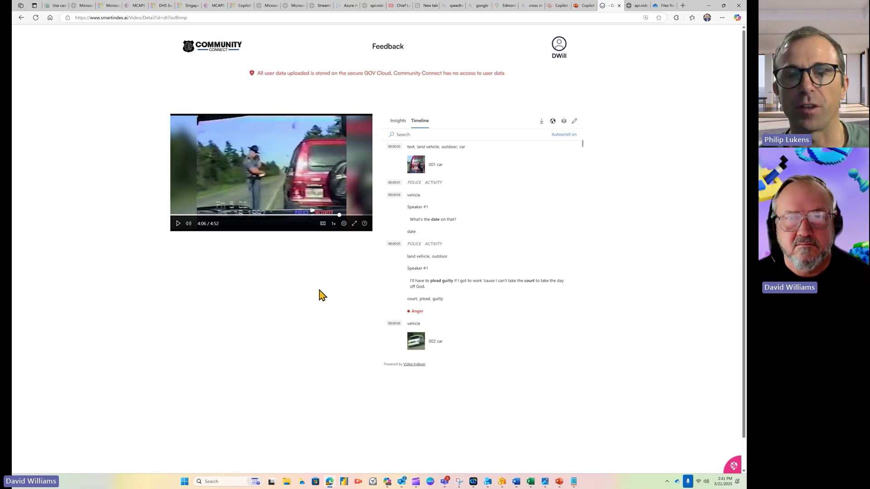
Show the traffic stop video's Insights overview, then briefly play and pause the video.
left_click(399, 121)
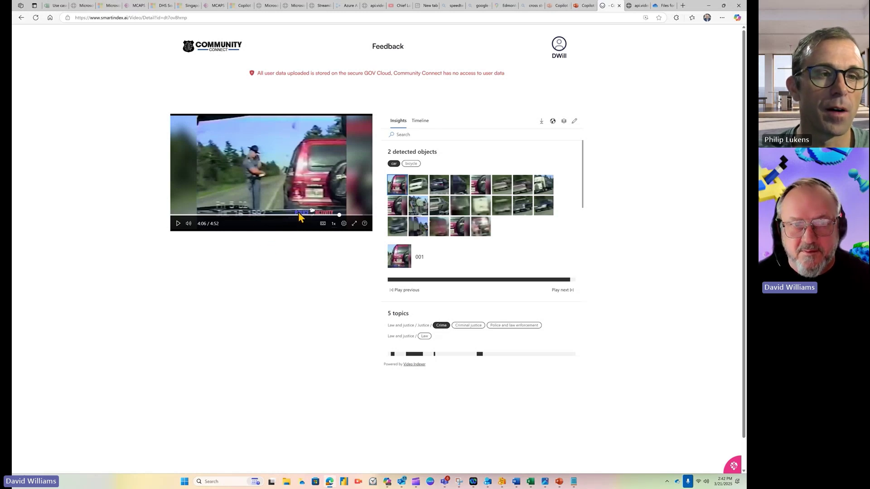
left_click(178, 223)
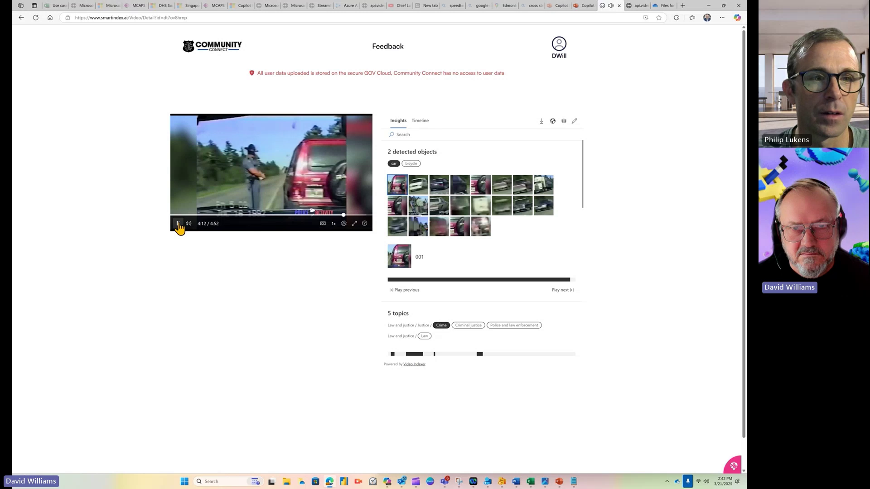
left_click(178, 224)
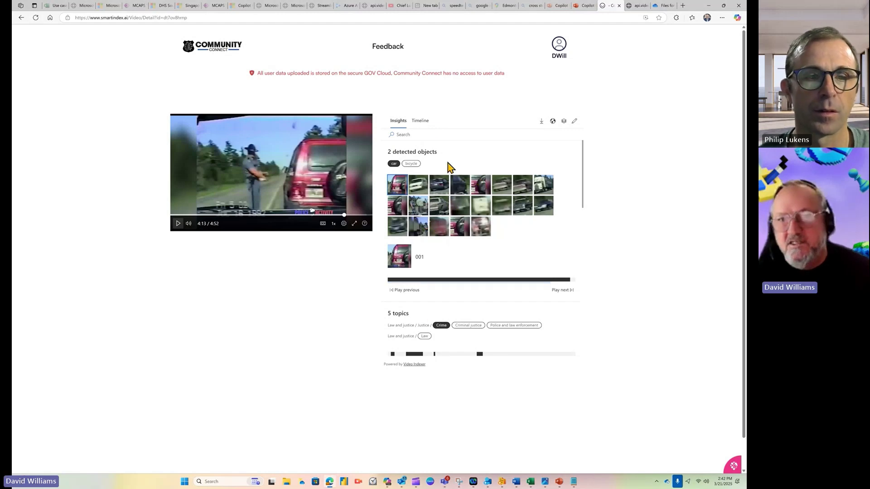
Switch the right panel back to the Timeline tab's timestamped transcript.
left_click(421, 121)
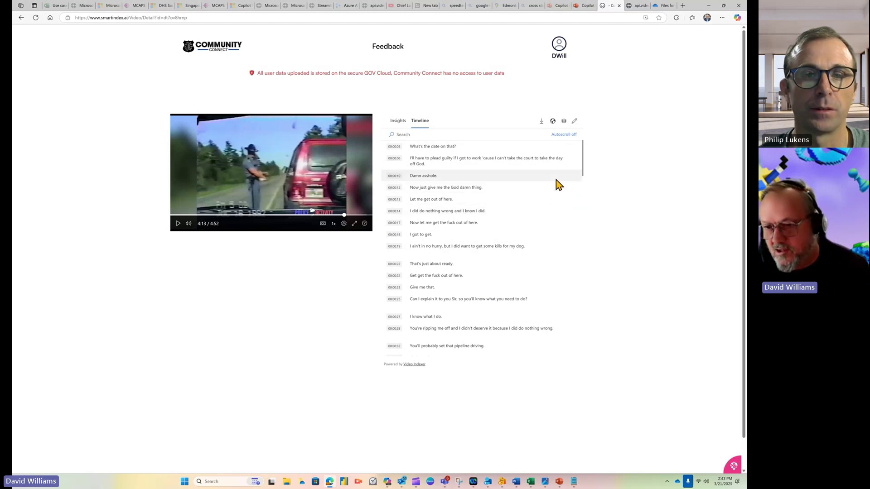
Turn on keywords, speakers, emotions and sentiments in the Show insights list.
left_click(564, 122)
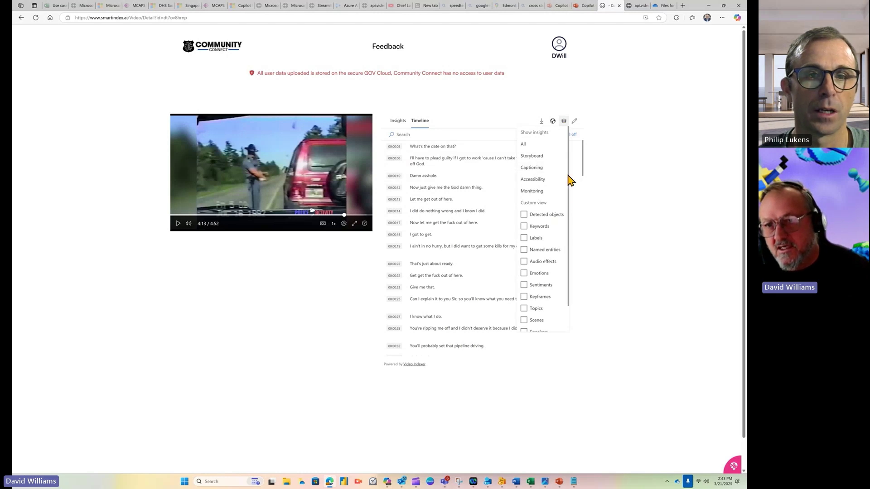
scroll(568, 180, "down", 1)
scroll(570, 189, "down", 1)
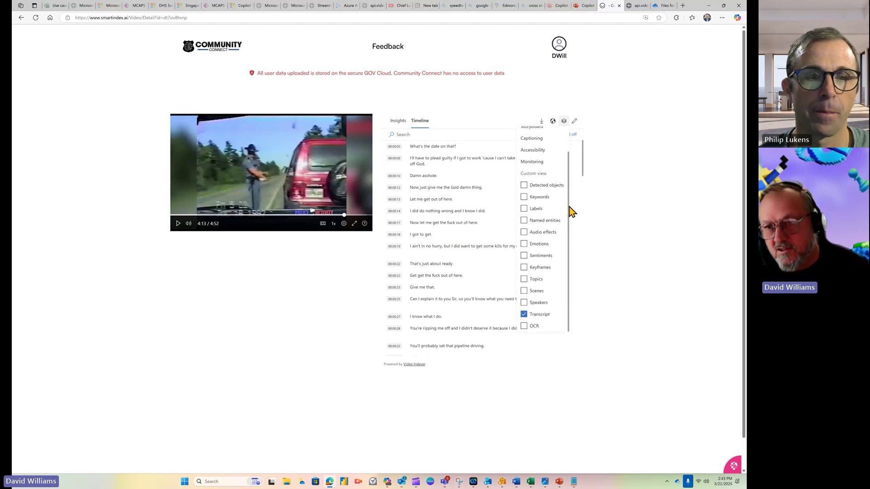
left_click(524, 197)
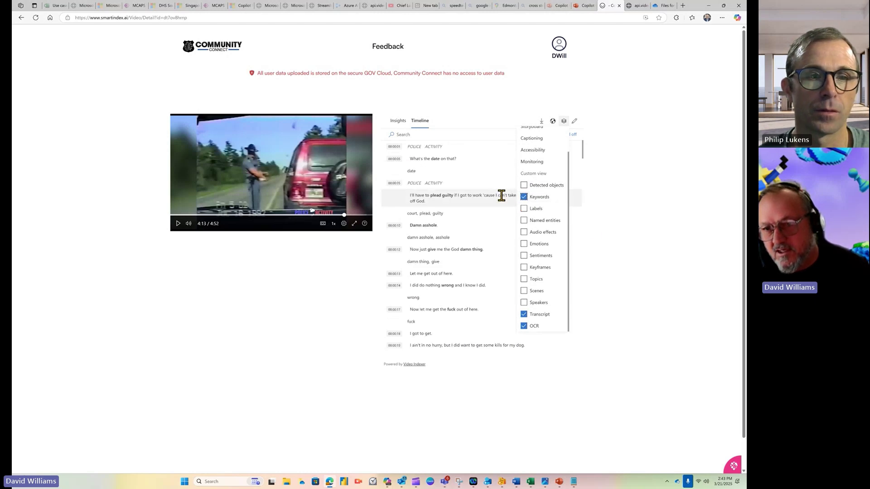
left_click(523, 303)
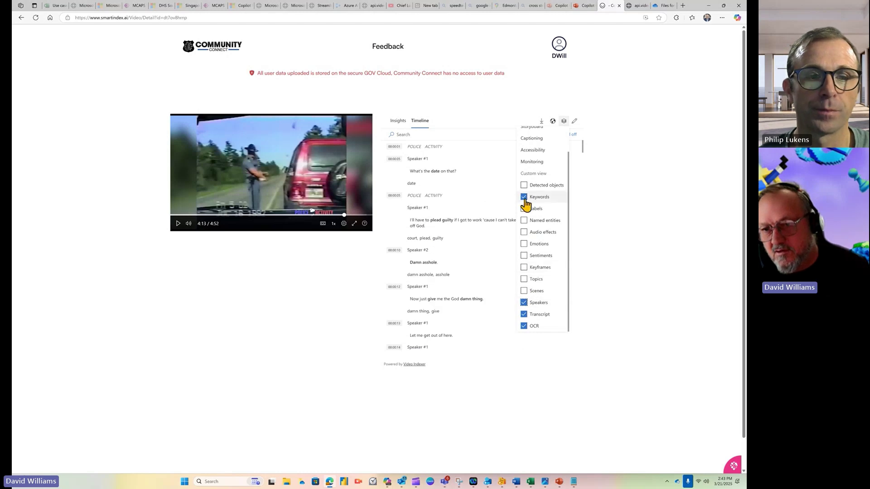
left_click(523, 243)
left_click(524, 255)
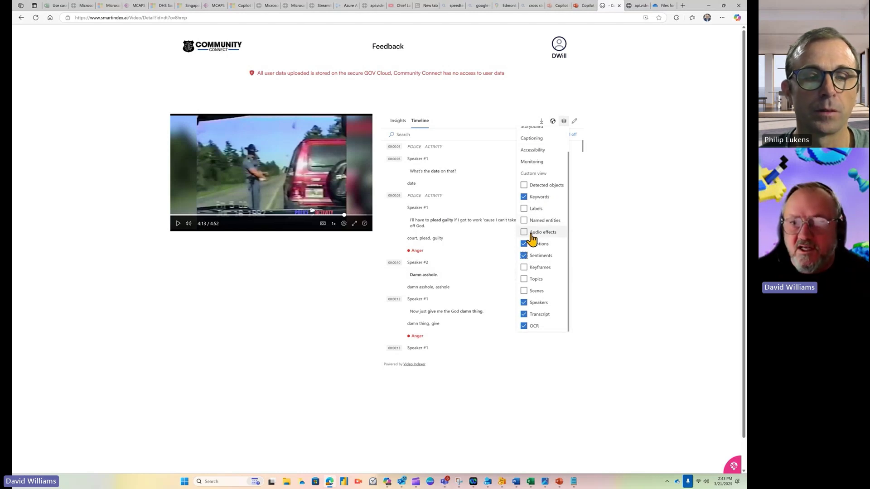
Turn keywords, emotions, sentiments, speakers and OCR off, keeping only Transcript.
left_click(523, 197)
left_click(523, 244)
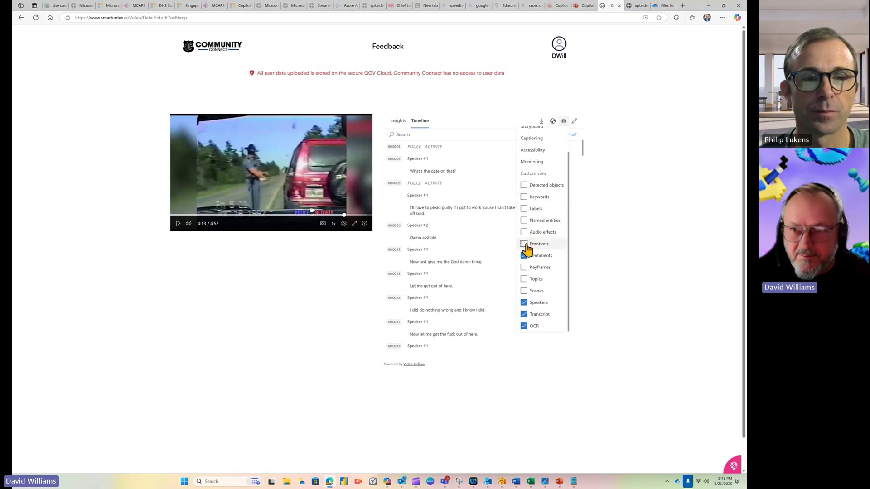
left_click(524, 303)
left_click(523, 314)
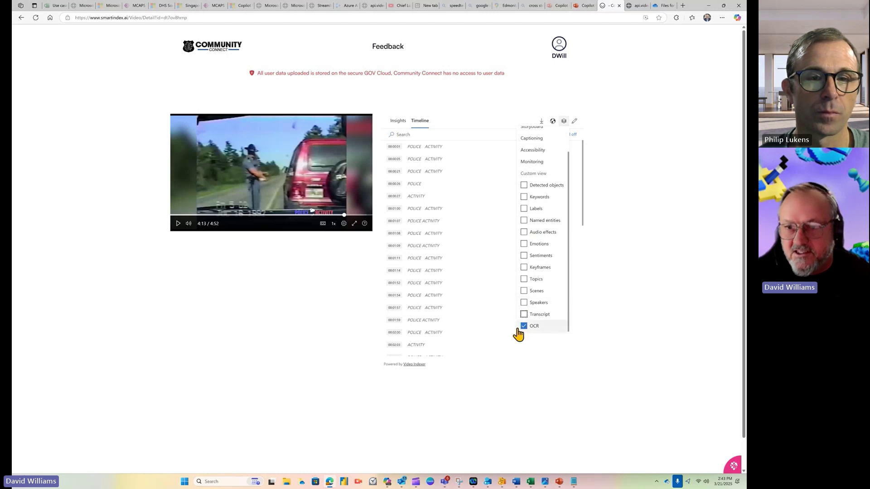
left_click(524, 314)
left_click(525, 325)
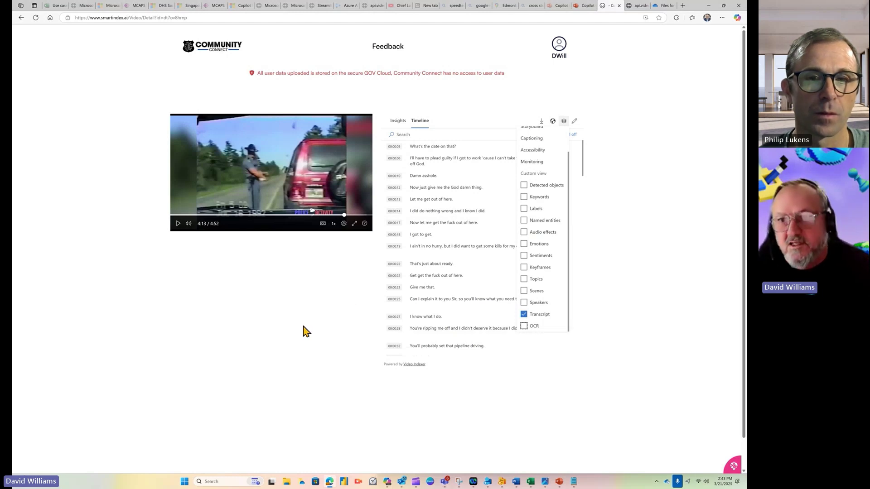
Close the insight types list and show the download formats list.
left_click(559, 48)
left_click(543, 126)
left_click(541, 123)
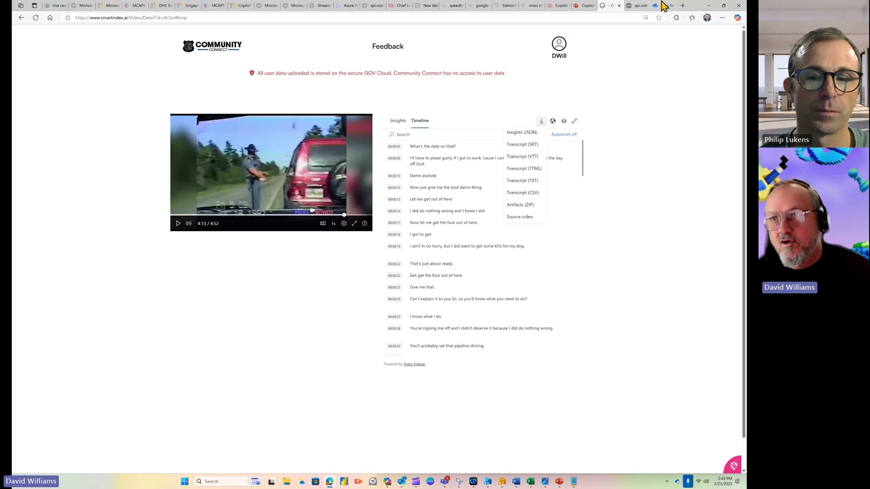
mouse_move(640, 5)
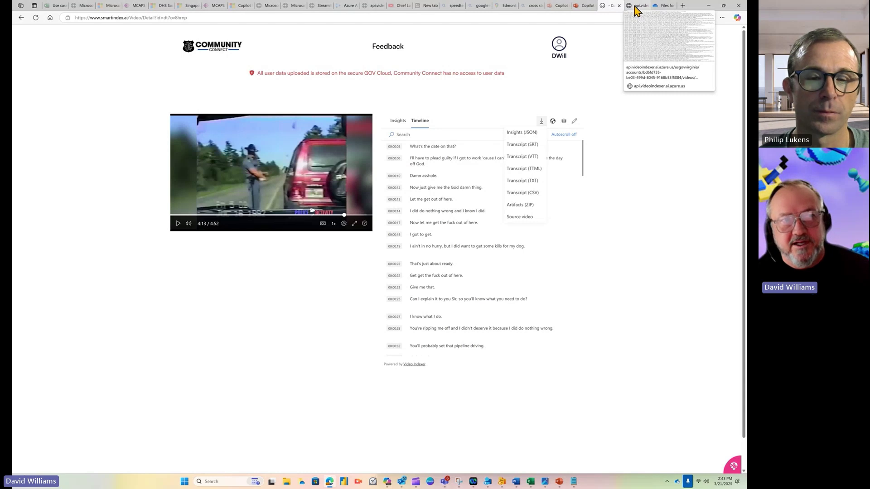
View the insights JSON in Edge with Pretty-print unchecked, then bring up Copilot.
left_click(636, 8)
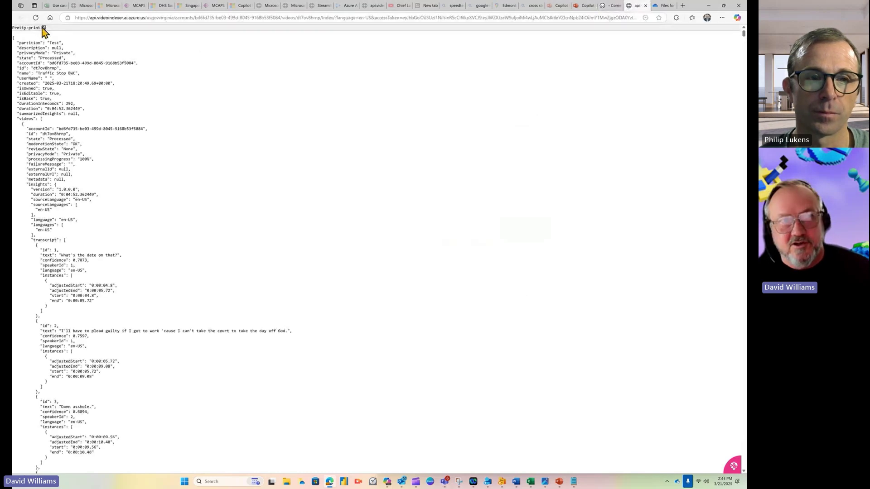
left_click(45, 28)
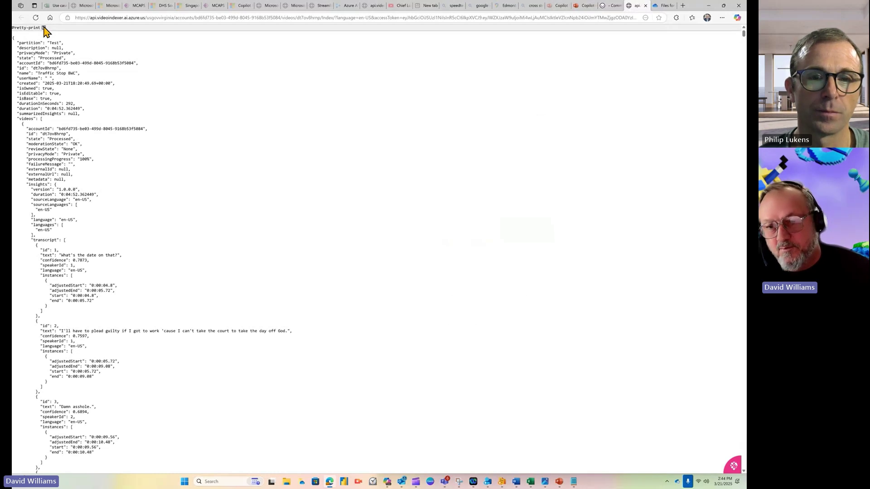
left_click(44, 27)
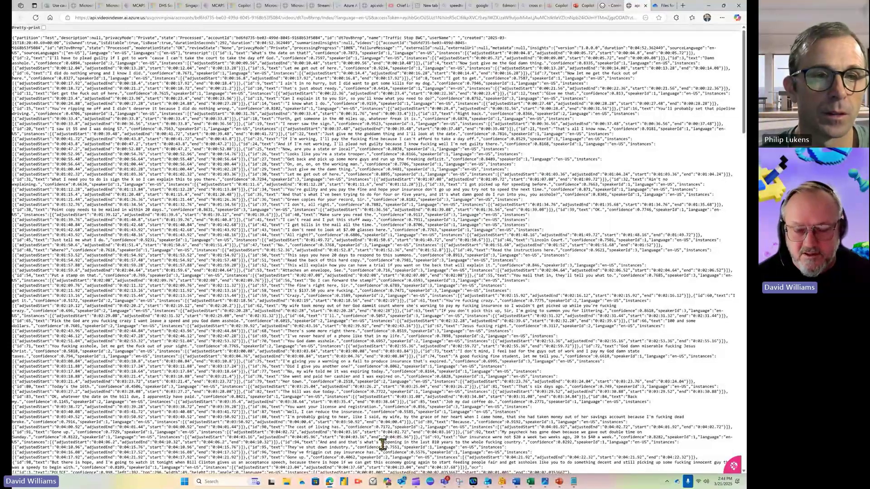
mouse_move(387, 482)
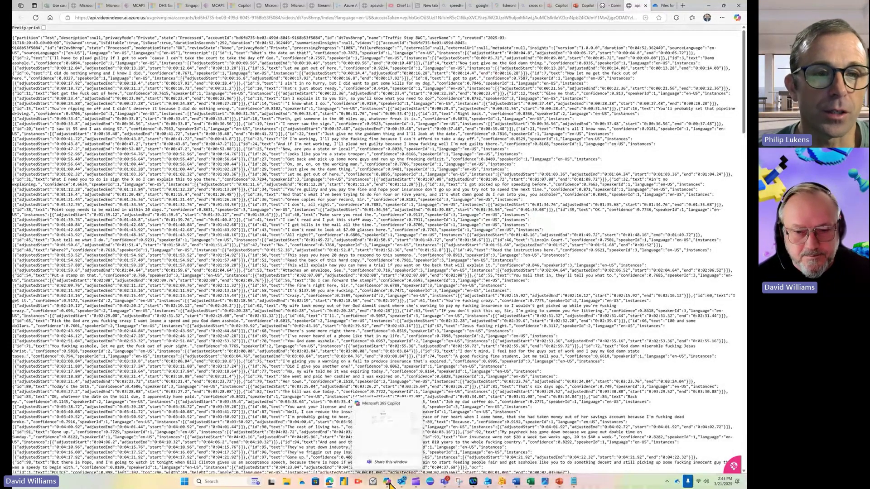
left_click(388, 482)
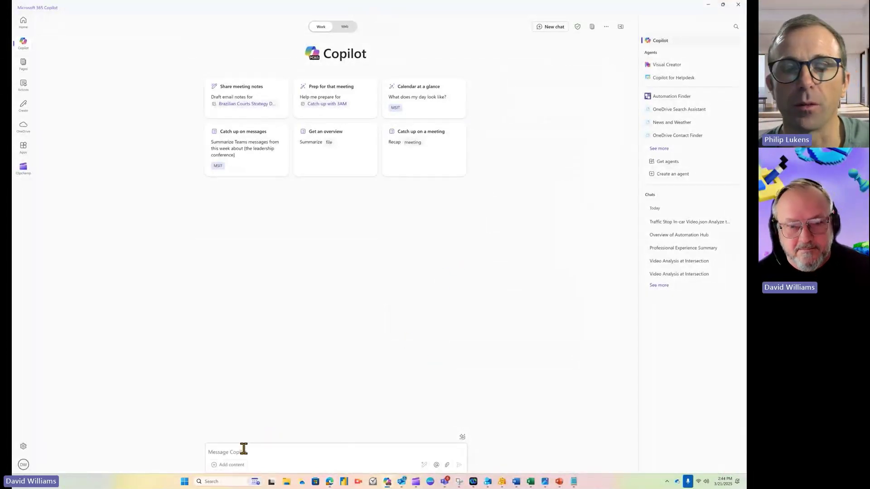
Attach Traffic Stop In-car Video.json from My files > Demos > Video Indexer.
left_click(447, 466)
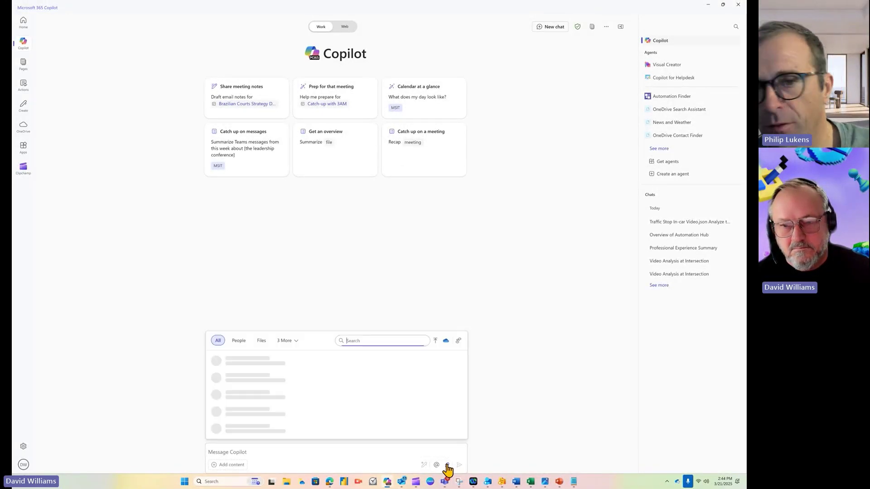
left_click(446, 341)
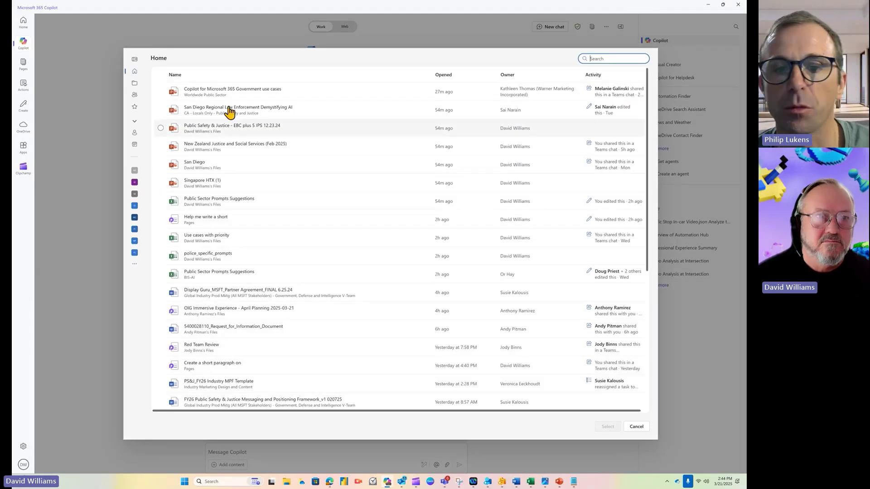
left_click(134, 83)
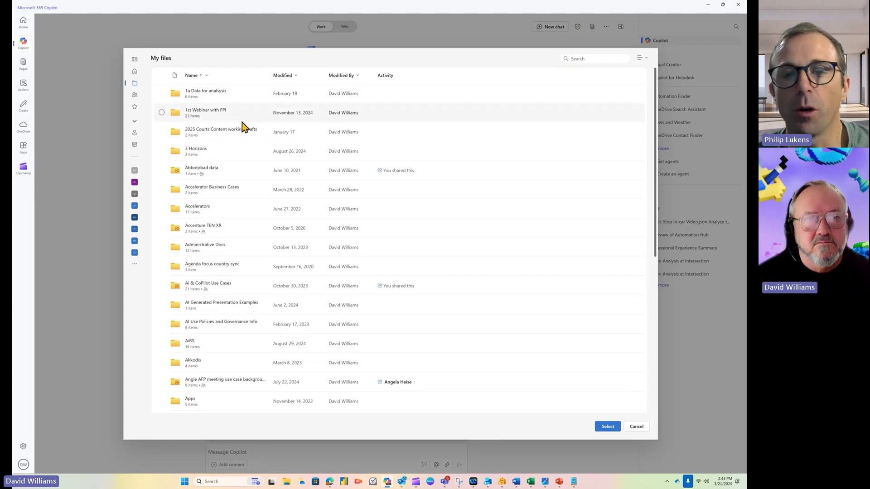
scroll(247, 250, "down", 4)
scroll(247, 250, "down", 3)
scroll(247, 250, "down", 3)
scroll(247, 250, "down", 3)
scroll(247, 252, "down", 3)
scroll(245, 255, "down", 3)
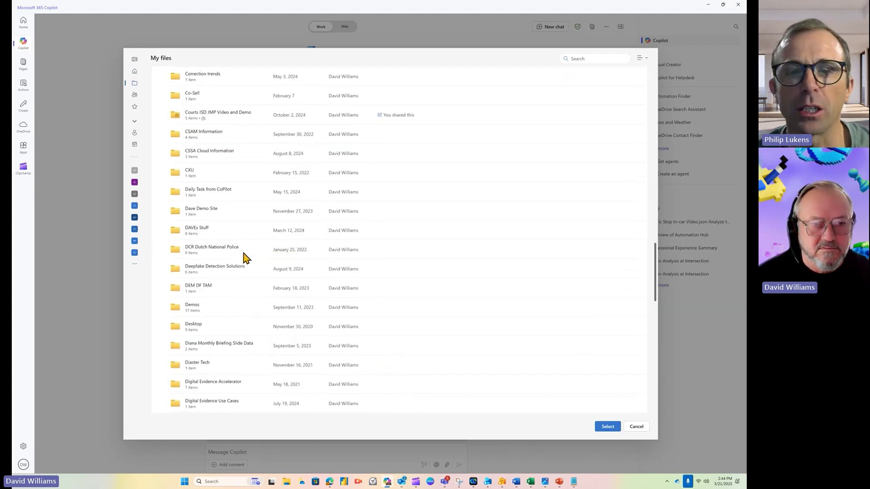
left_click(192, 307)
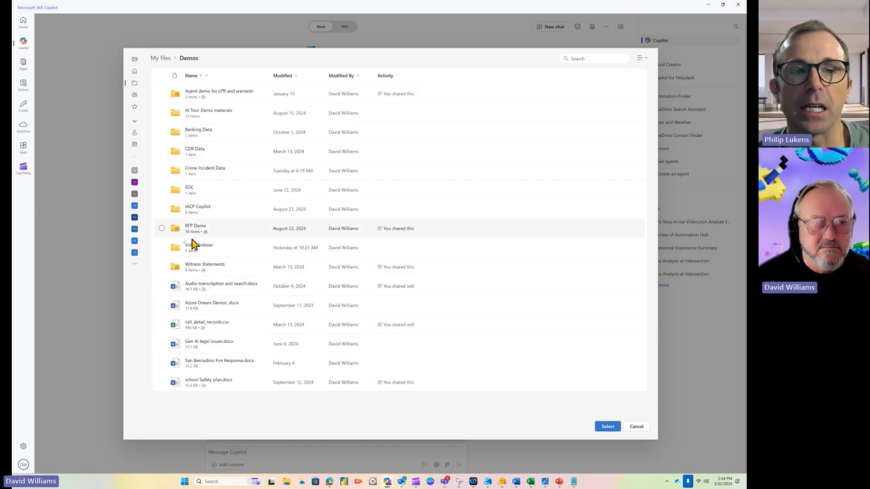
left_click(195, 250)
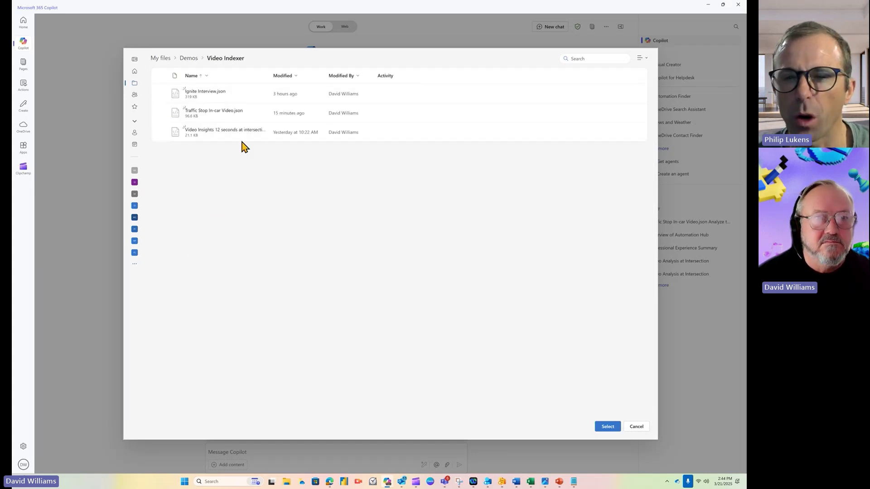
left_click(162, 113)
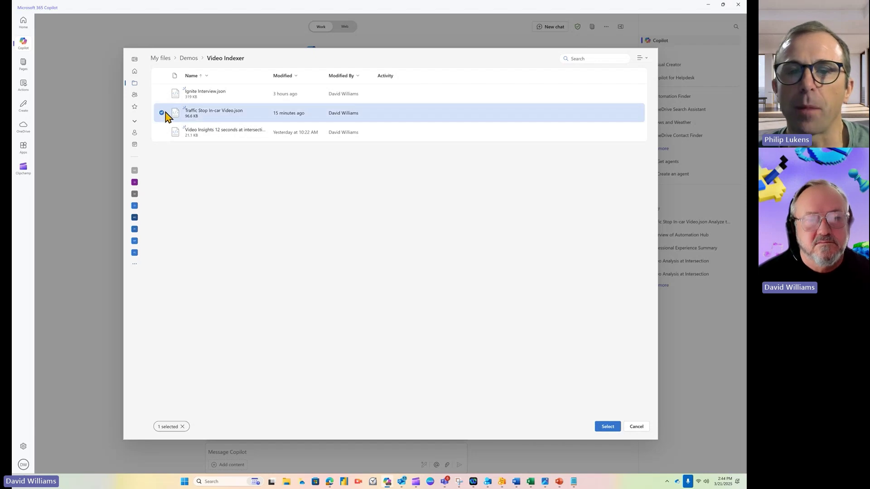
left_click(605, 427)
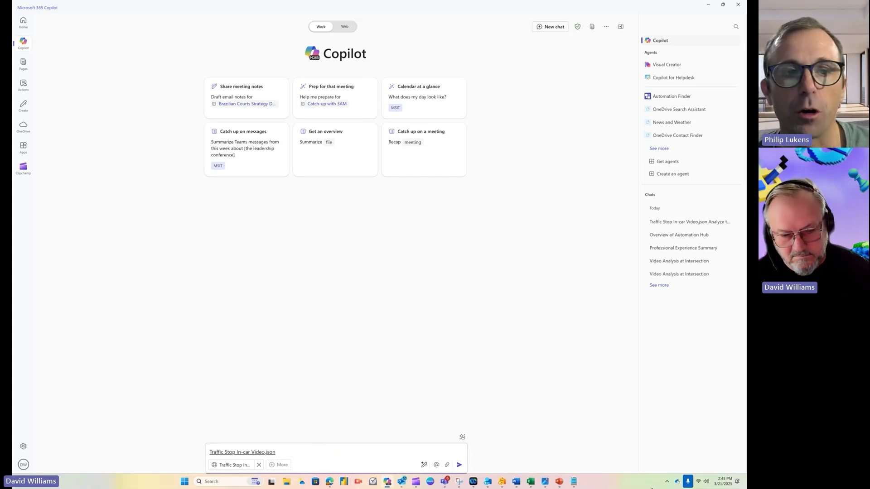
Paste and send the prompt asking Copilot to narrate the video for someone who can't view it.
type("Can you create a descriptive narration of this video as if you were describing it to someone who is not able to view it?")
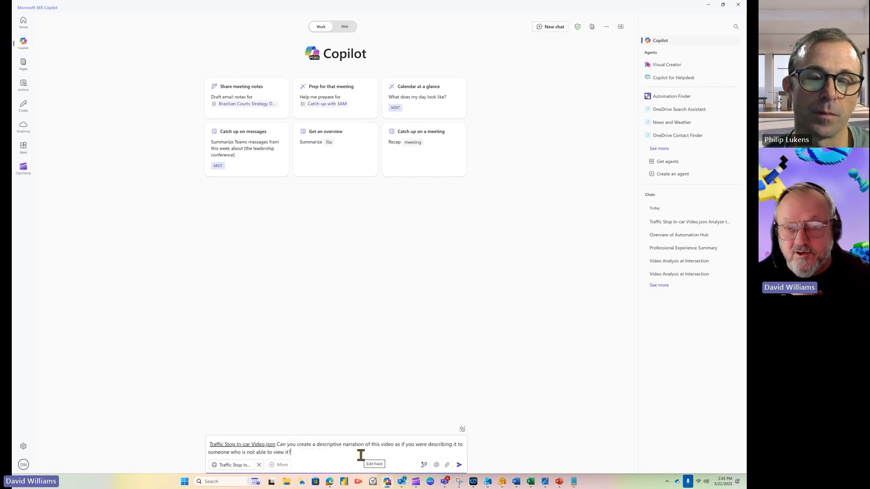
left_click(459, 464)
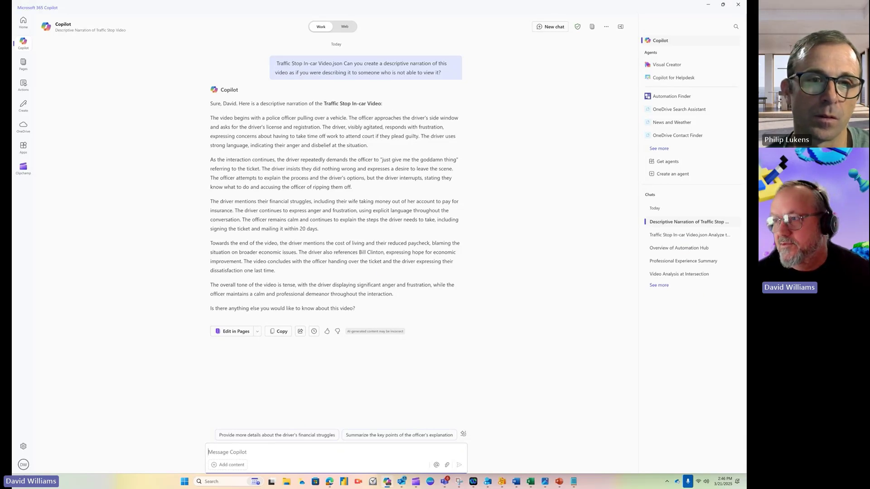
Paste and send a prompt requesting a narrative plus emotions, sentiments, topics, keywords, people and locations.
left_click(261, 452)
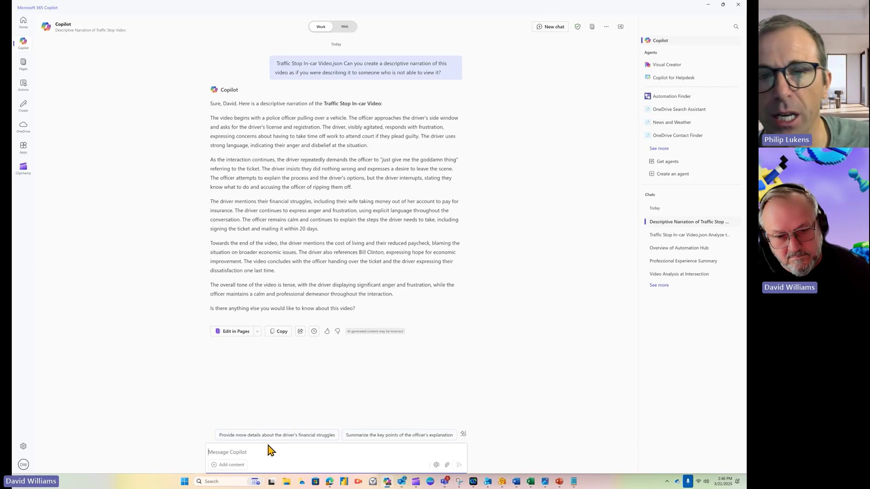
type("Analyze this file and provide a narrative of what is in the video and a list of all the insight categorized appropriately.")
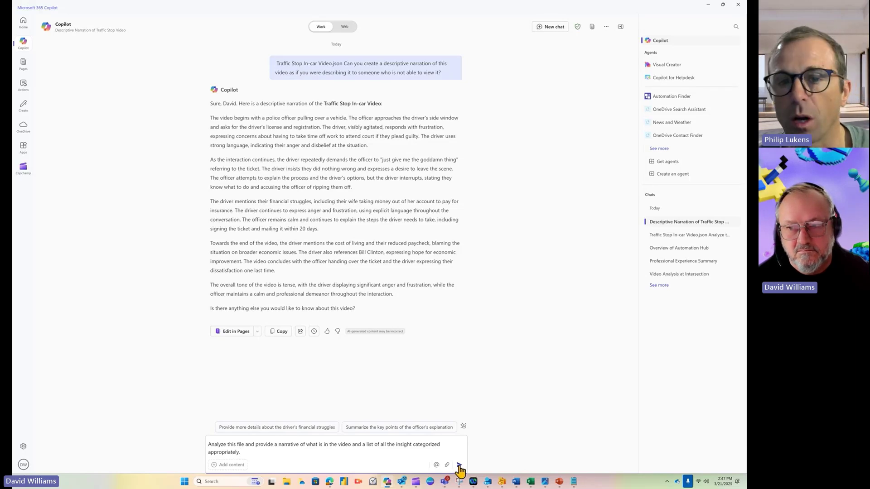
left_click(459, 466)
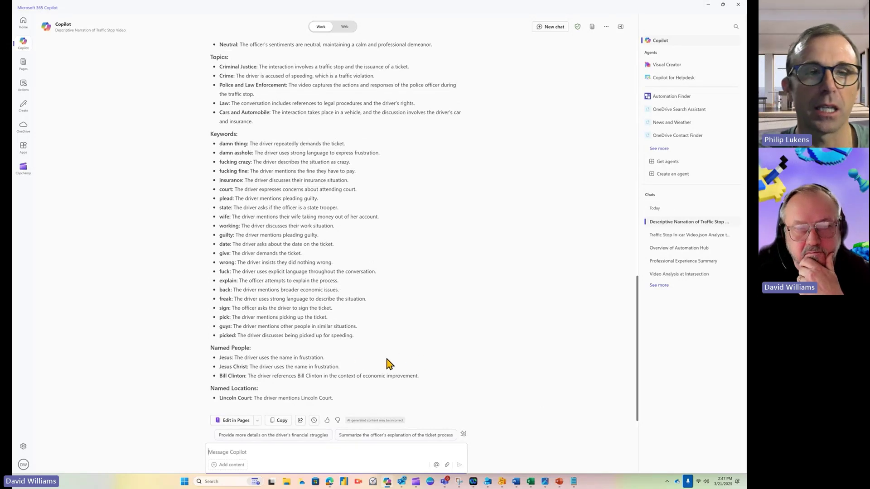
scroll(396, 345, "up", 5)
scroll(396, 346, "up", 3)
scroll(395, 345, "up", 2)
scroll(396, 348, "up", 2)
scroll(397, 348, "up", 3)
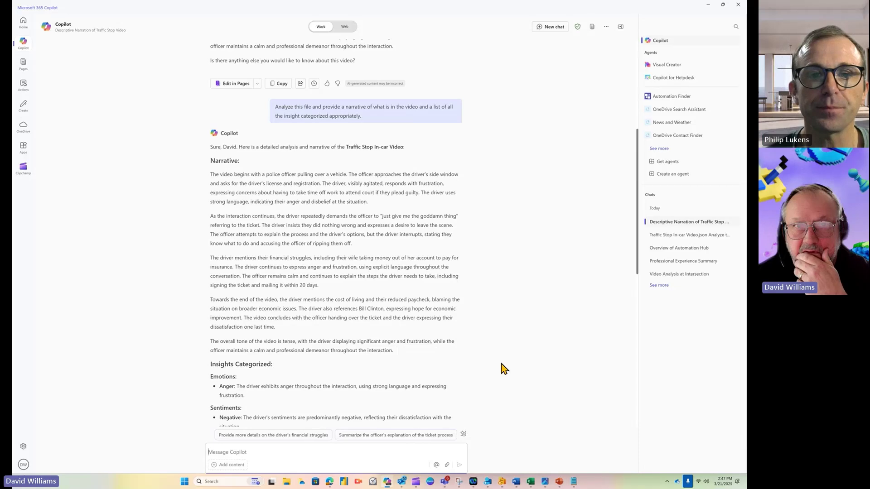
mouse_move(368, 112)
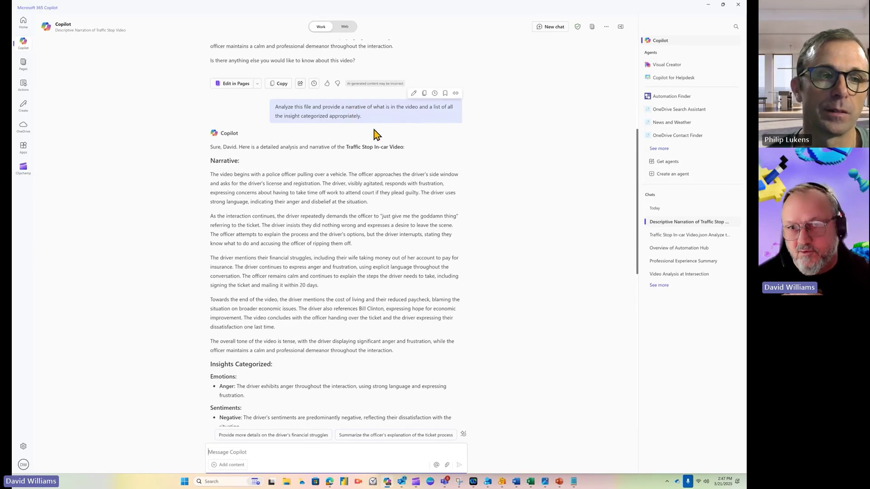
scroll(320, 146, "down", 1)
scroll(319, 95, "down", 2)
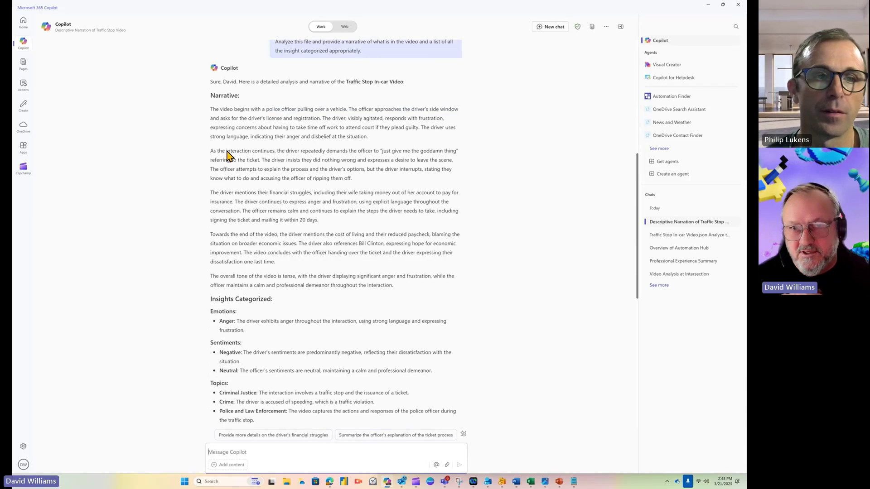
scroll(287, 270, "down", 2)
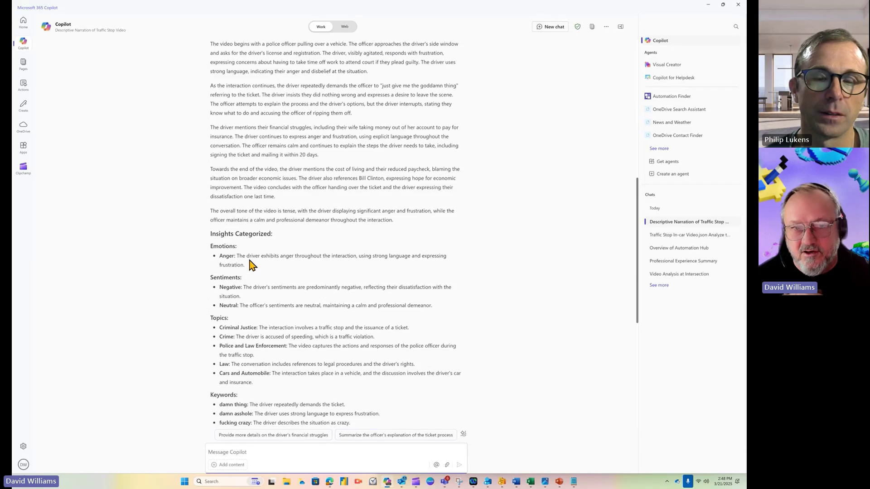
scroll(249, 264, "down", 1)
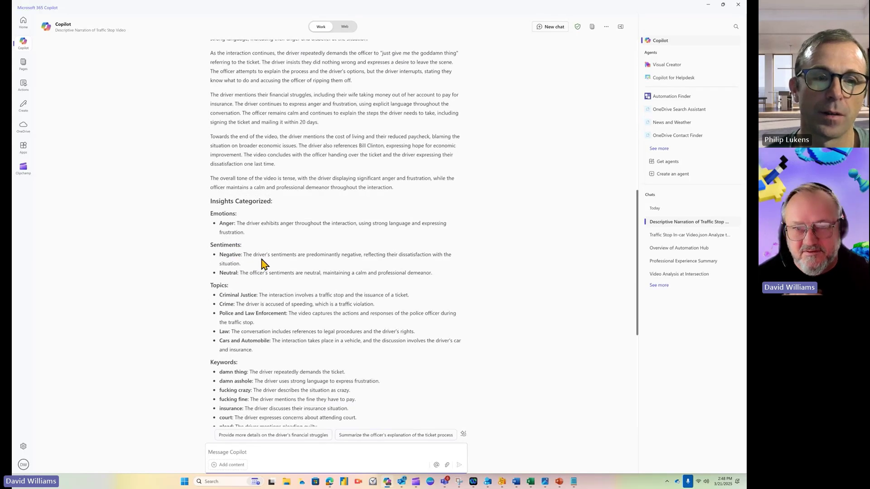
scroll(264, 274, "down", 1)
scroll(245, 224, "down", 1)
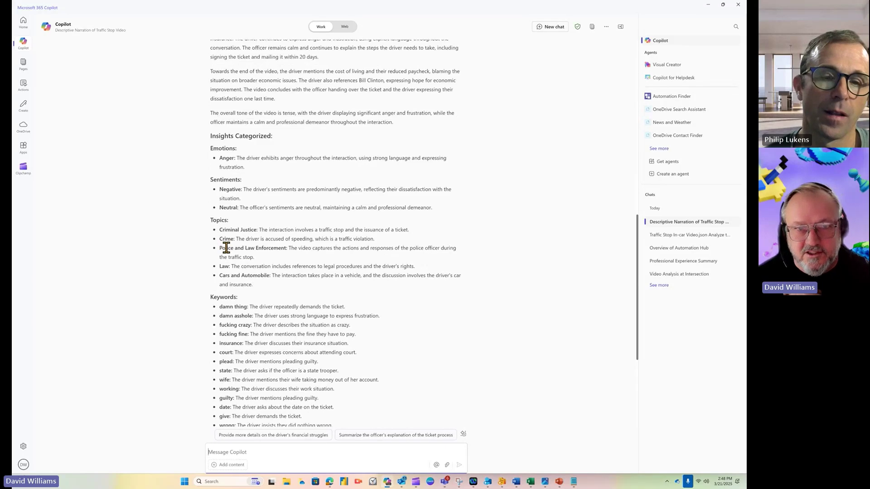
scroll(265, 268, "down", 1)
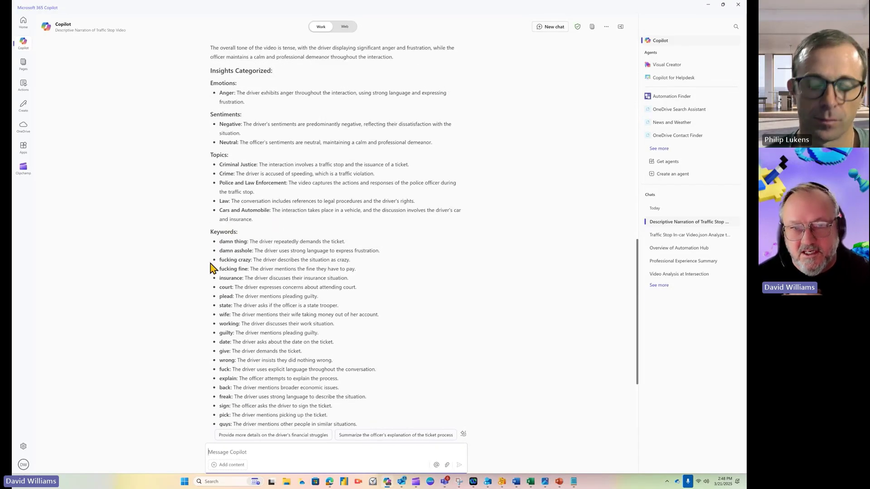
scroll(247, 286, "down", 1)
scroll(257, 225, "down", 1)
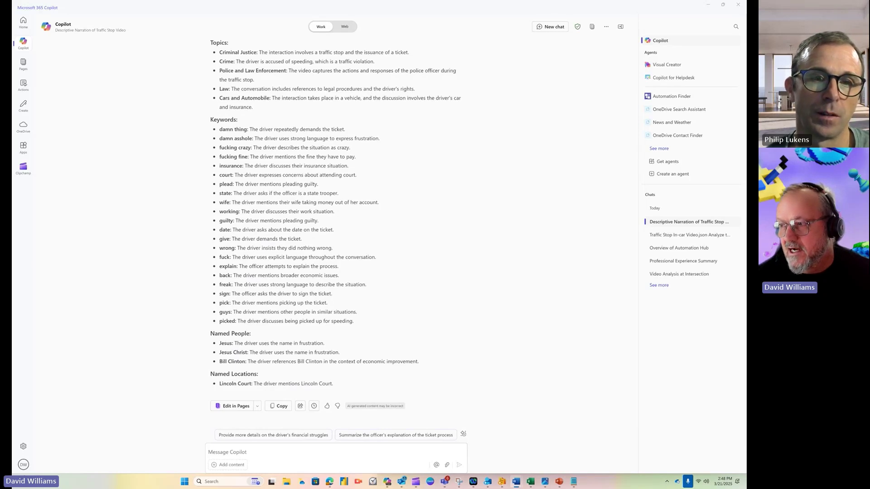
Ask 'What was the sentiment of the interaction?' and begin another follow-up question.
left_click(273, 453)
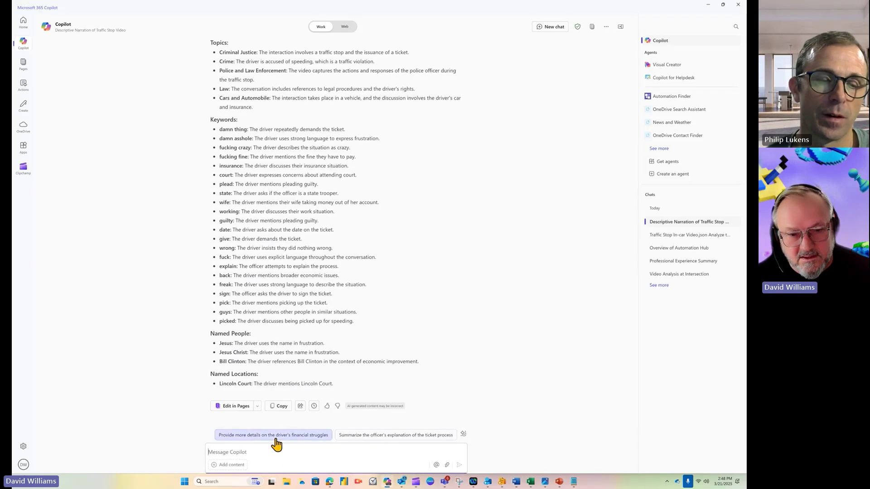
type("What was the sentiment of the interaction?")
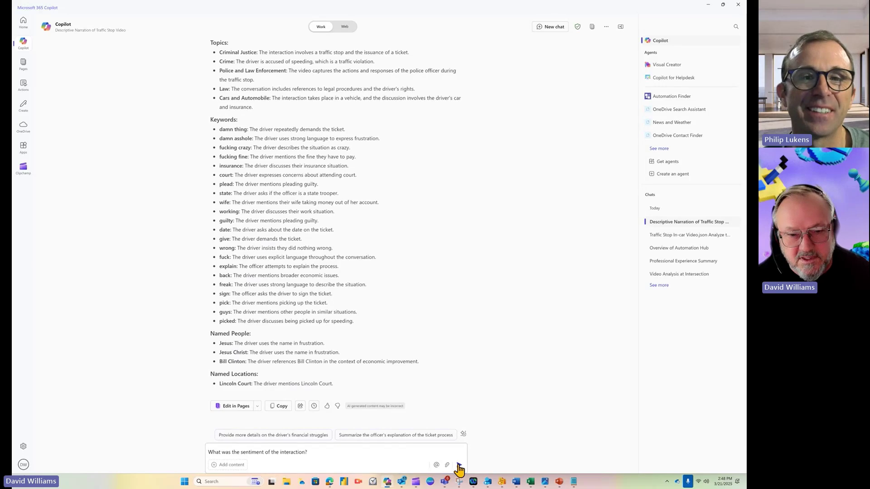
left_click(460, 466)
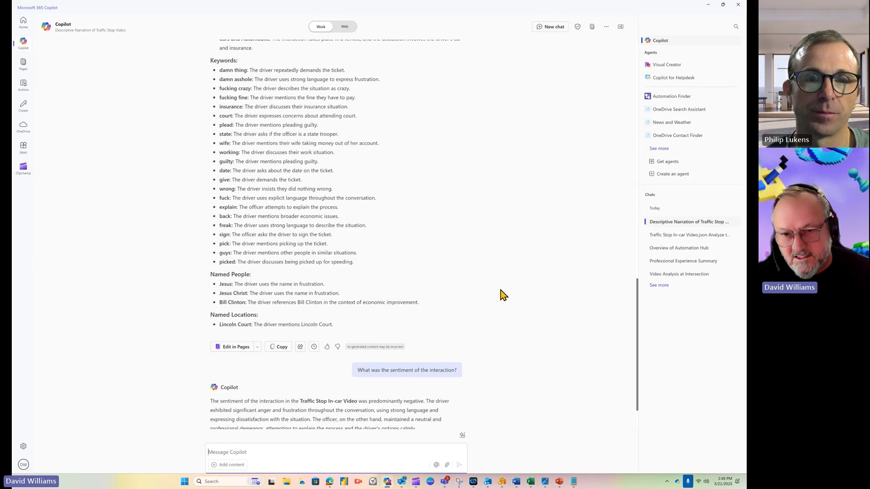
scroll(506, 285, "down", 3)
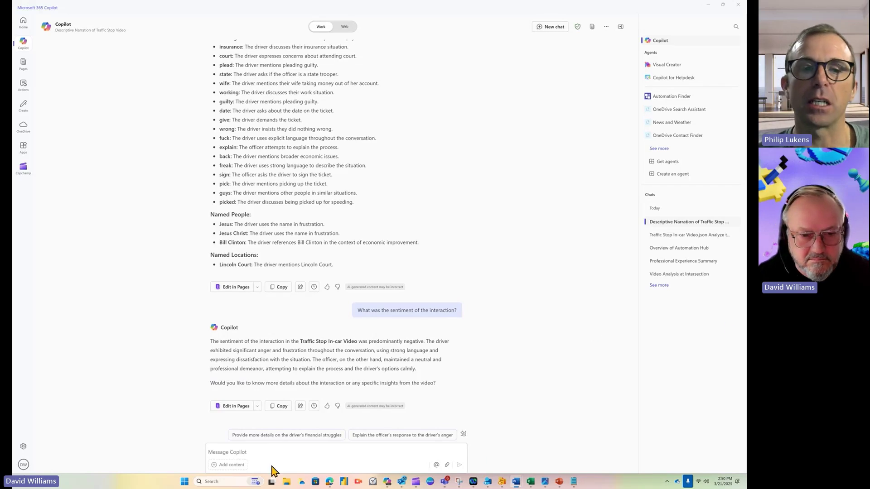
left_click(225, 453)
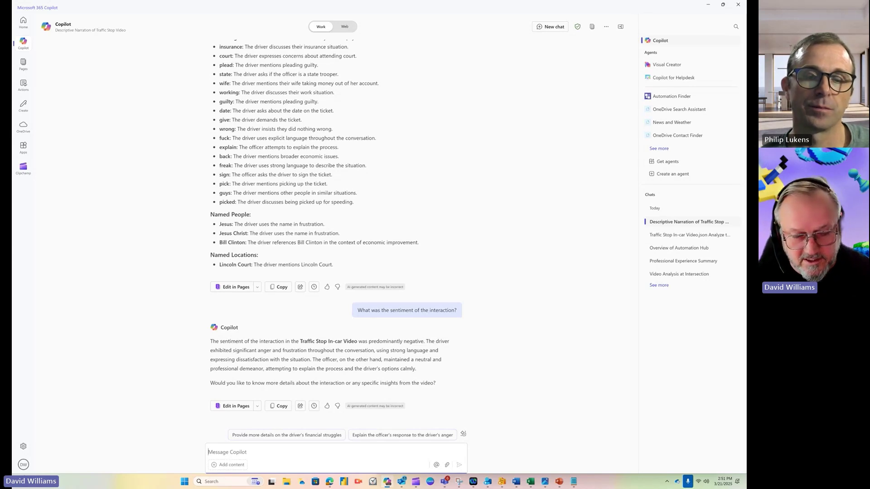
type("What de-escalation techniques did the officer use?")
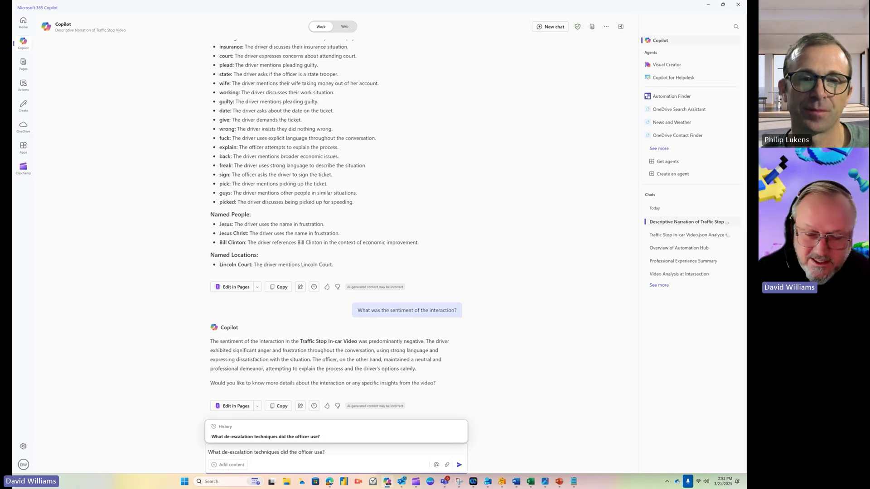
Send 'What de-escalation techniques did the officer use?' to Copilot.
key("Return")
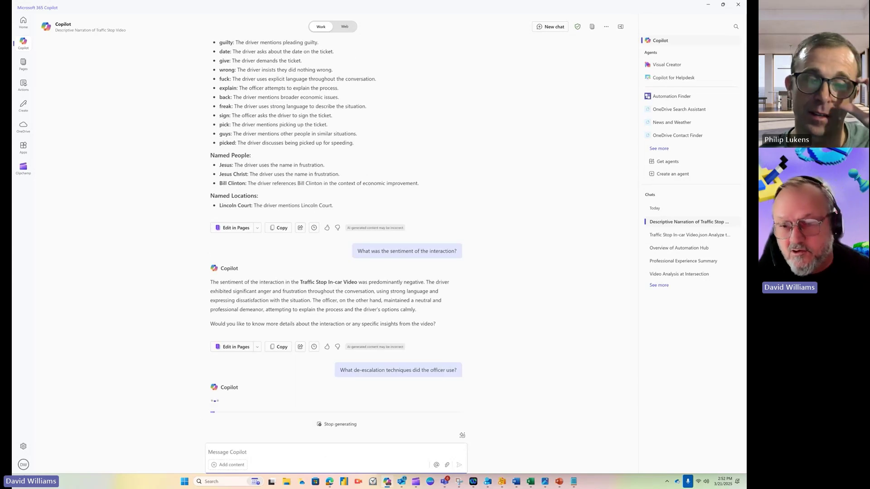